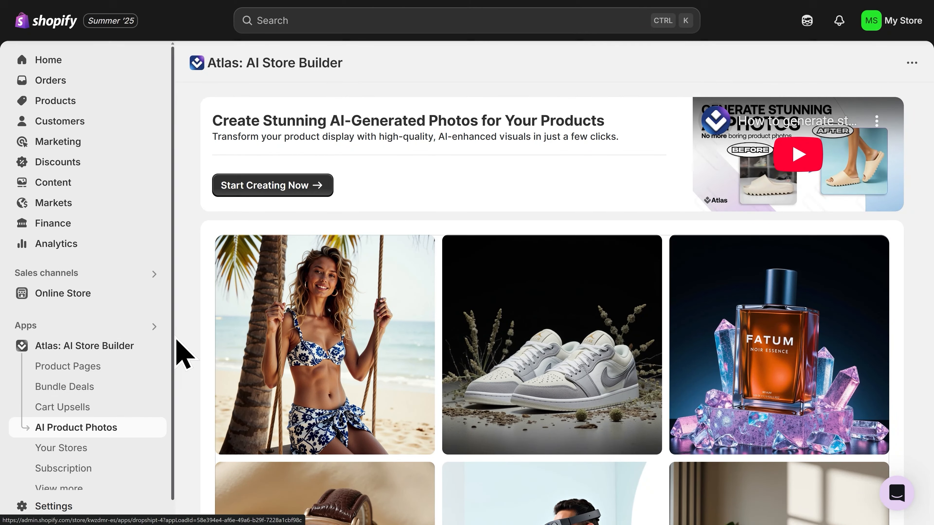
- Start creating AI product photos, going through the whole tutorial up to the form for training an AI model
click(274, 192)
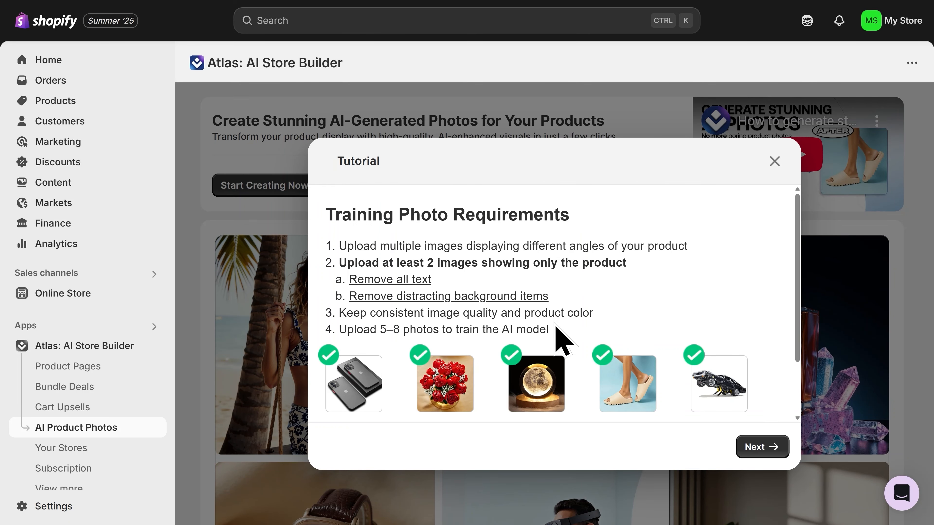
click(755, 451)
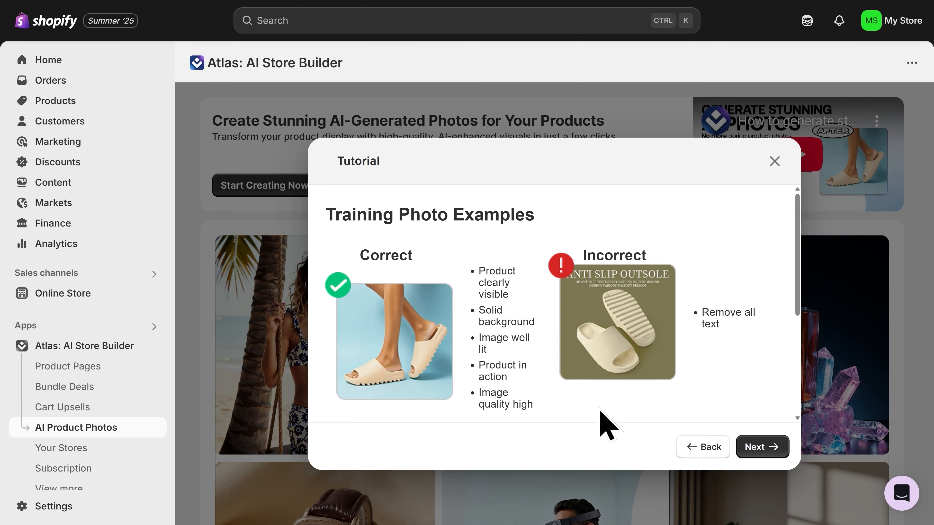
click(759, 447)
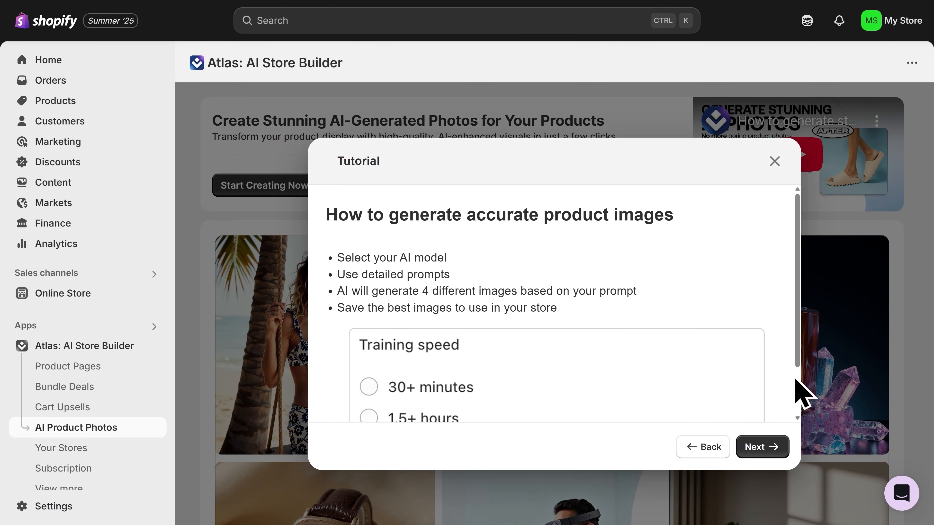
scroll(798, 379, down, 2)
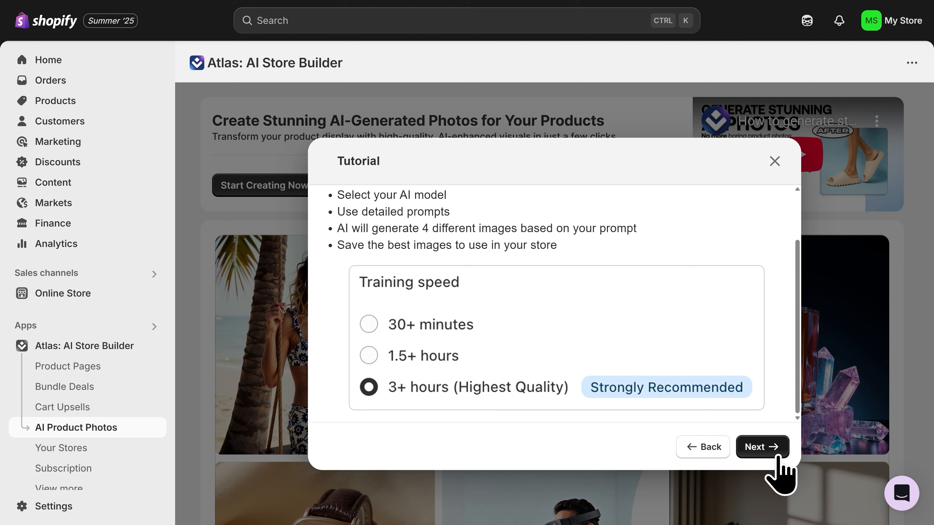
click(762, 447)
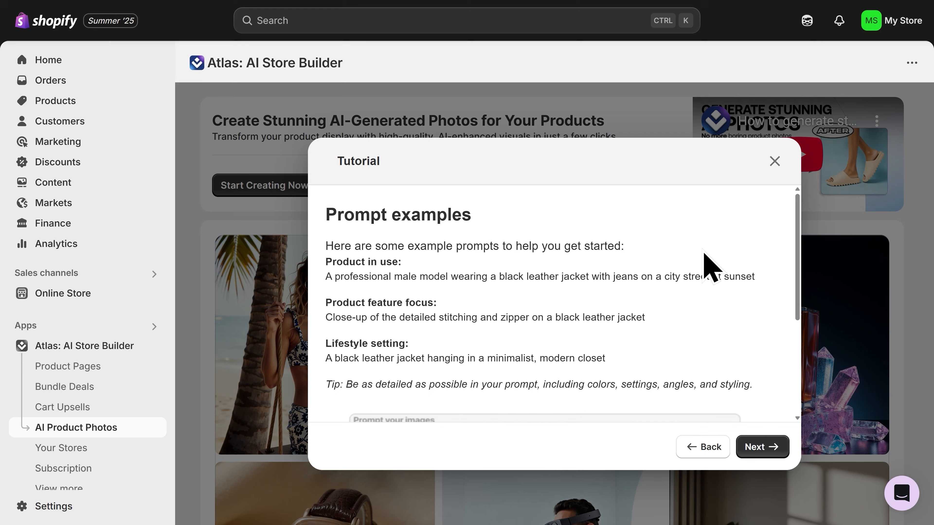
drag(796, 277, 802, 354)
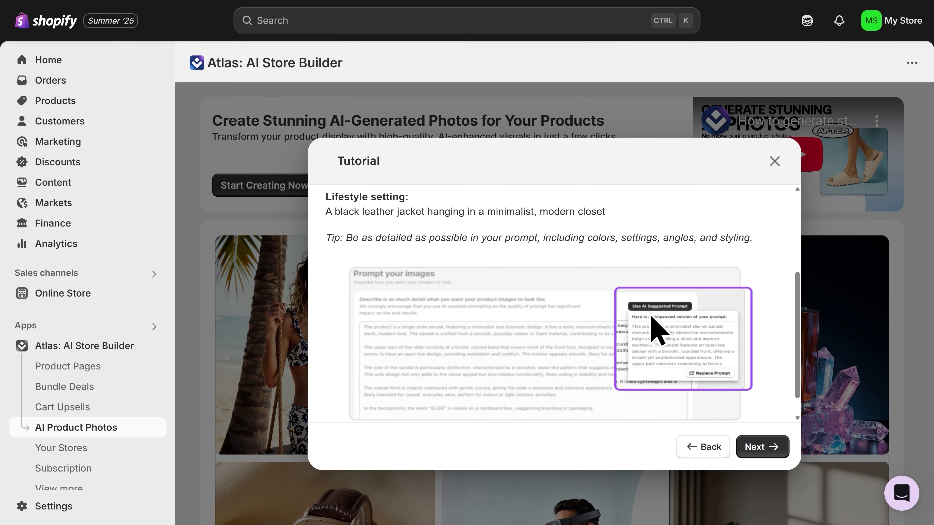
click(761, 455)
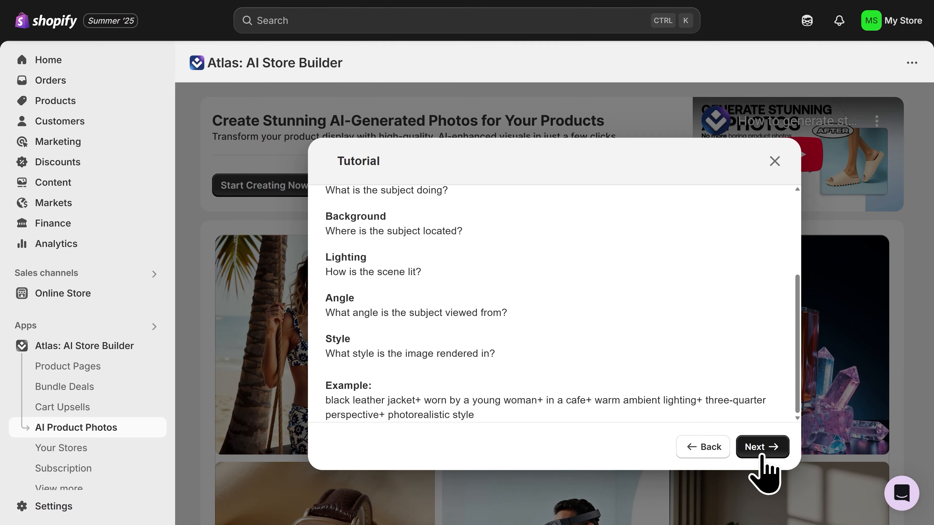
click(760, 455)
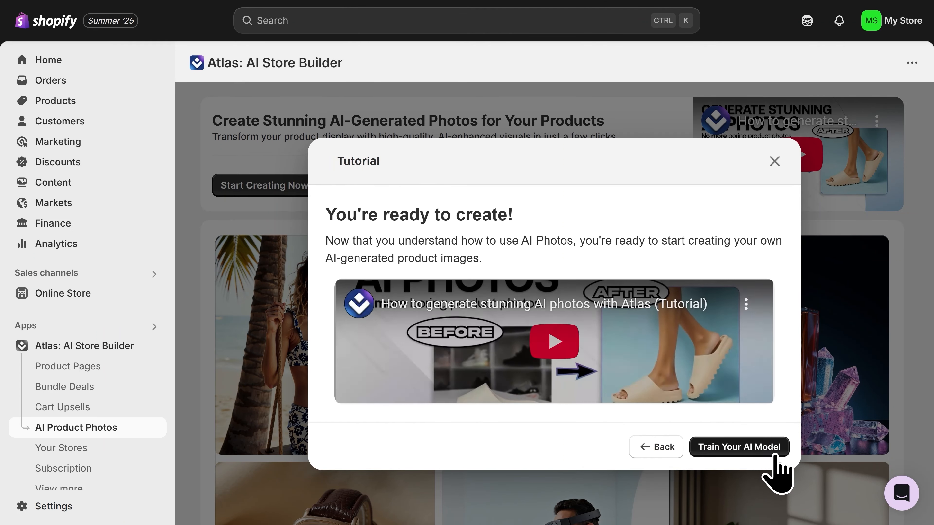
click(760, 456)
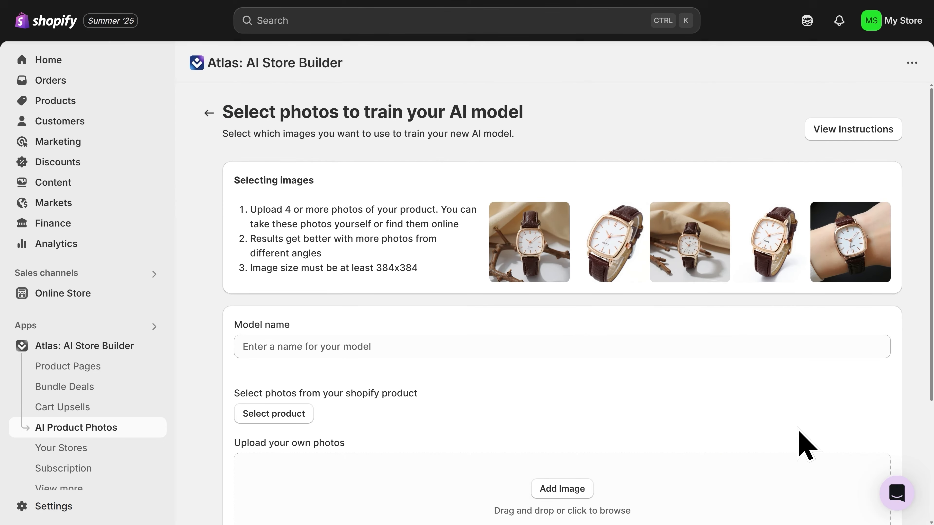
- Name the model Charge Dock and choose Premium 3-in-1 Wireless Charging Dock TM as the product supplying photos
click(407, 345)
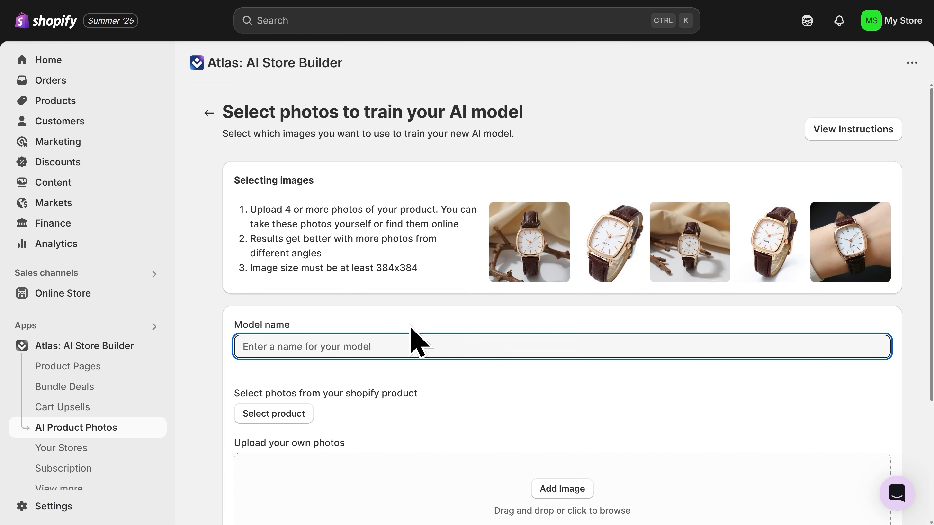
text(Charge Dock)
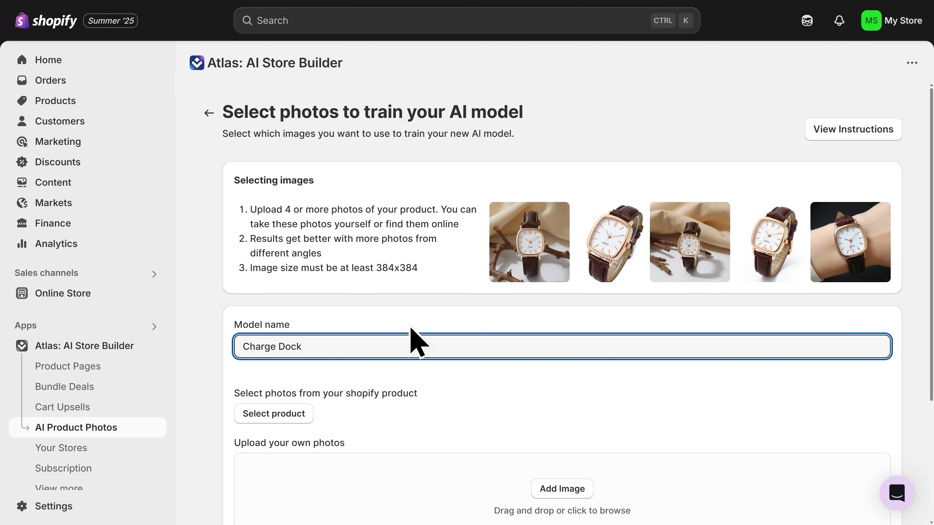
scroll(428, 368, down, 3)
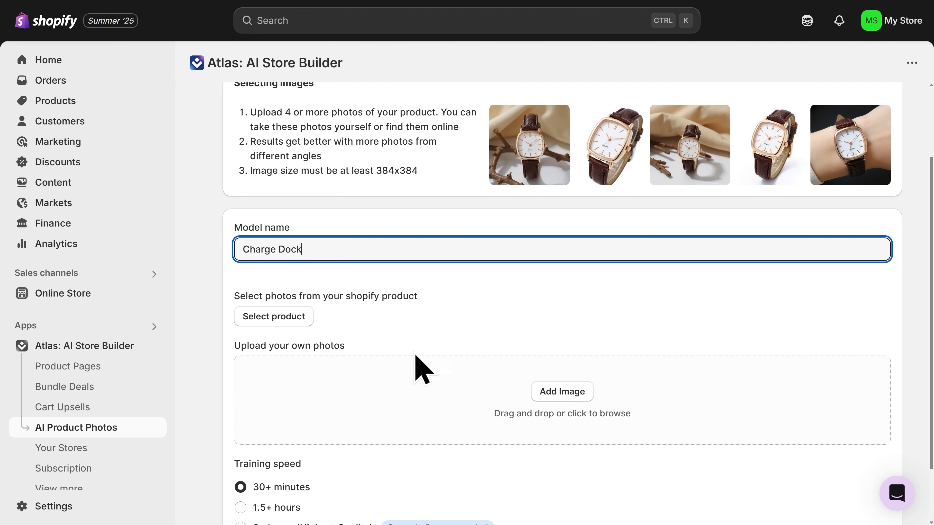
click(281, 318)
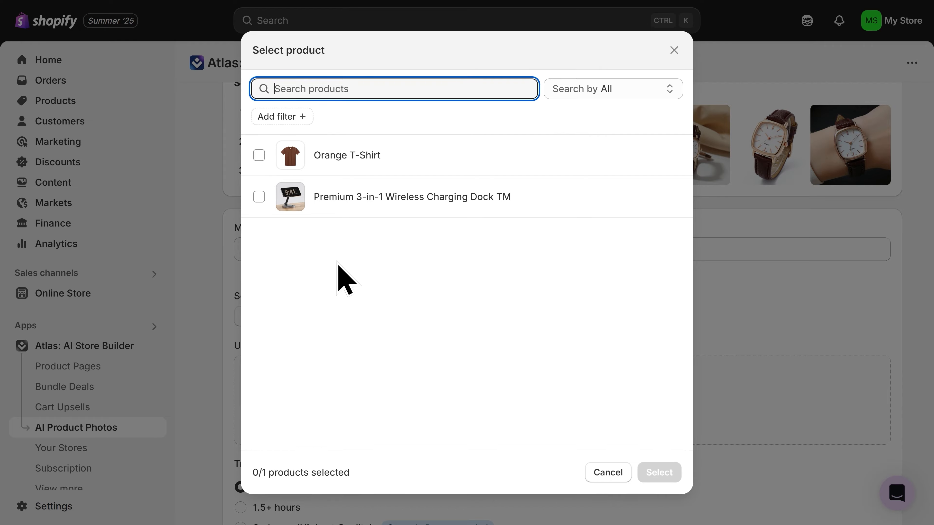
click(353, 213)
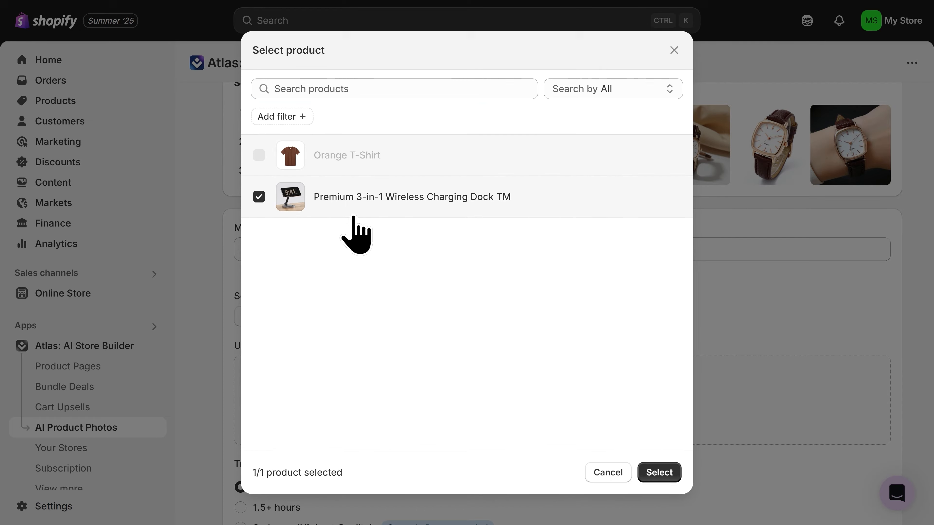
click(658, 473)
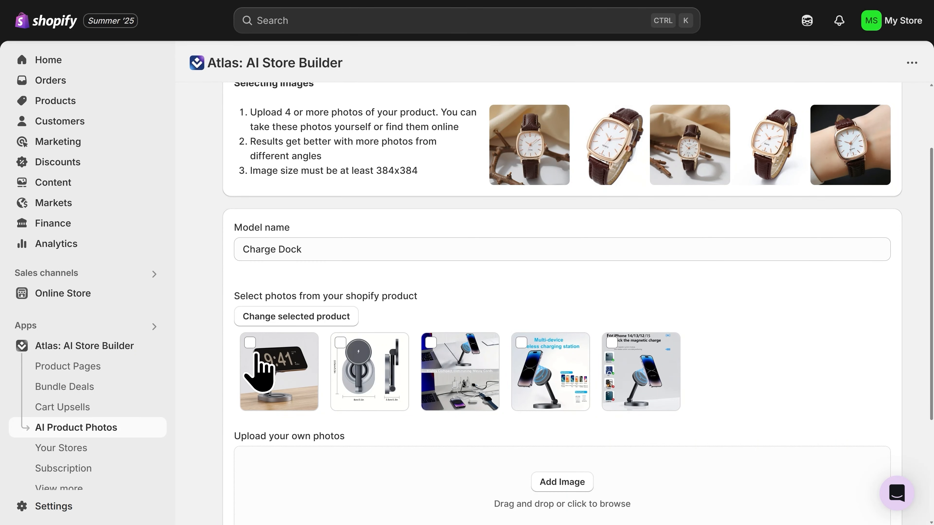
- Include the product's first photo in the training set, and upload and include seven of your own dock photos
click(259, 372)
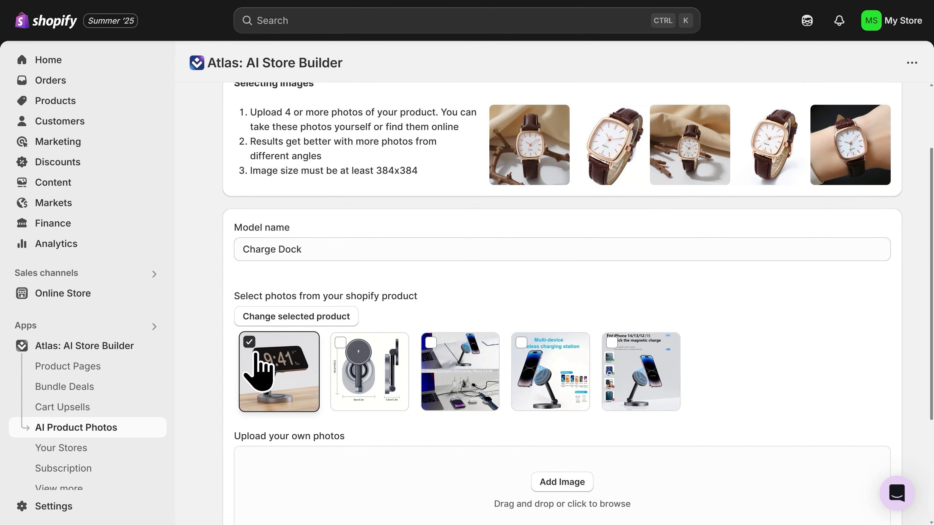
scroll(404, 423, down, 3)
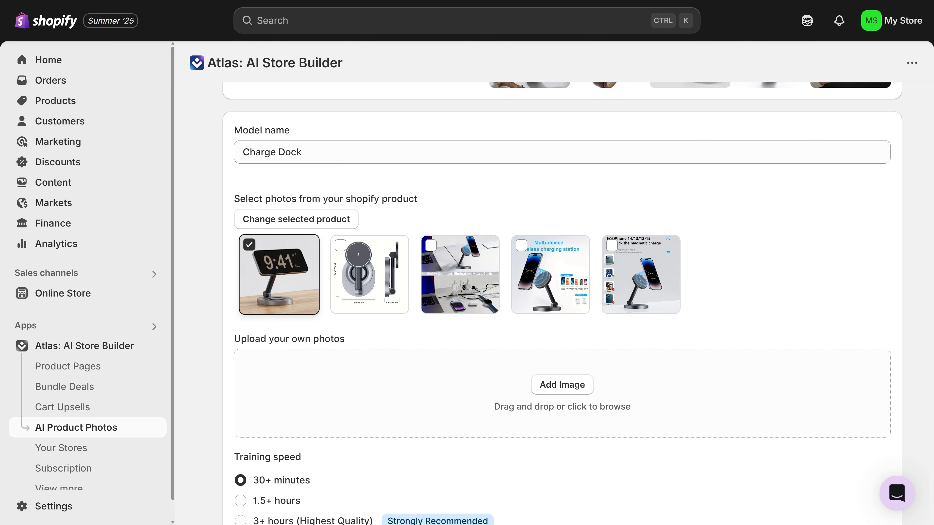
drag(61, 330, 343, 392)
click(261, 383)
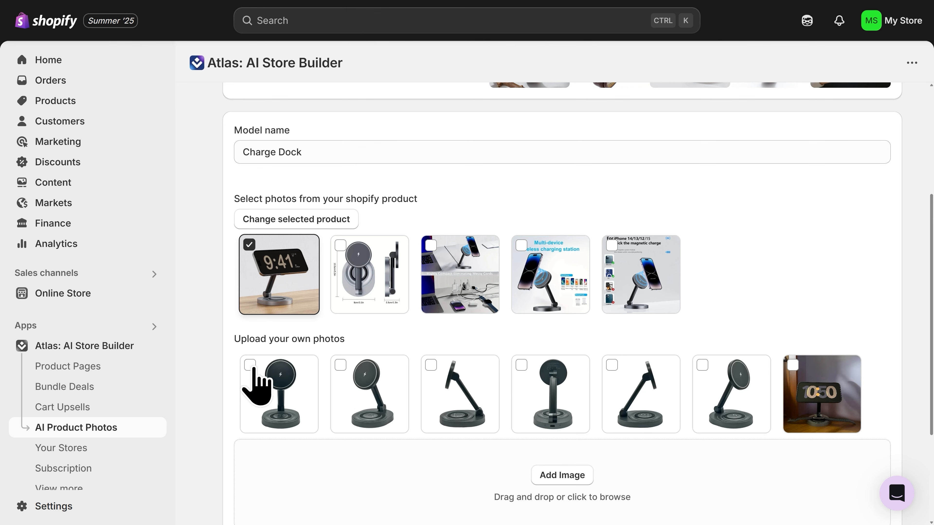
click(399, 373)
click(459, 386)
click(550, 386)
click(641, 386)
click(731, 386)
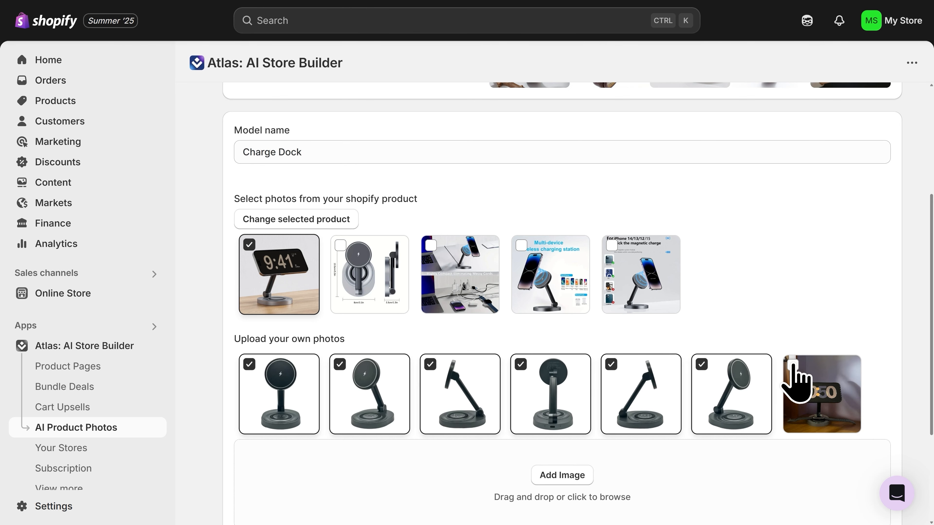
click(794, 386)
- Start training the model at the 30+ minutes speed and approve the use of one model training
scroll(792, 382, down, 5)
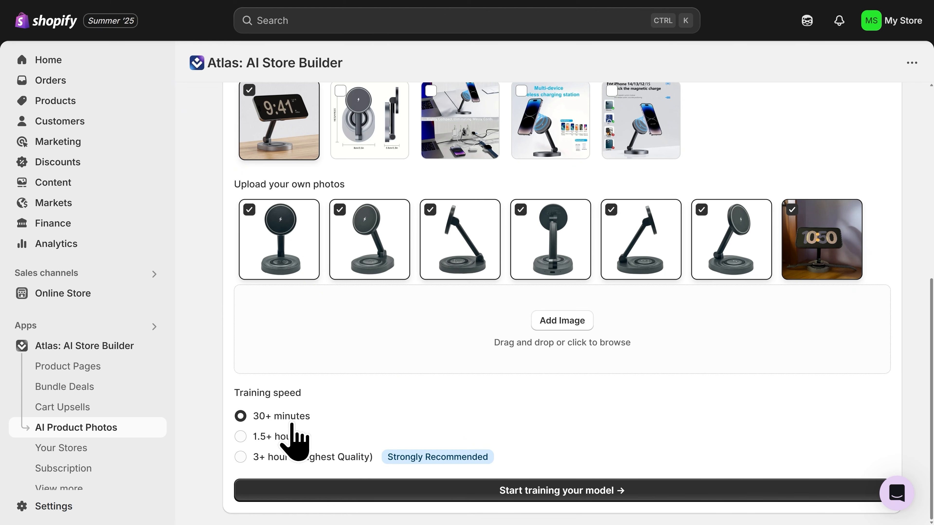
click(562, 499)
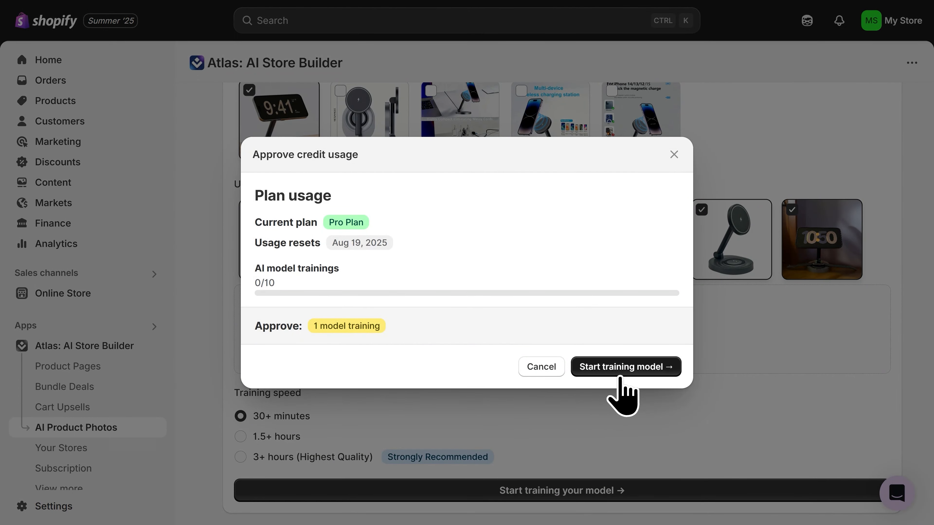
click(622, 368)
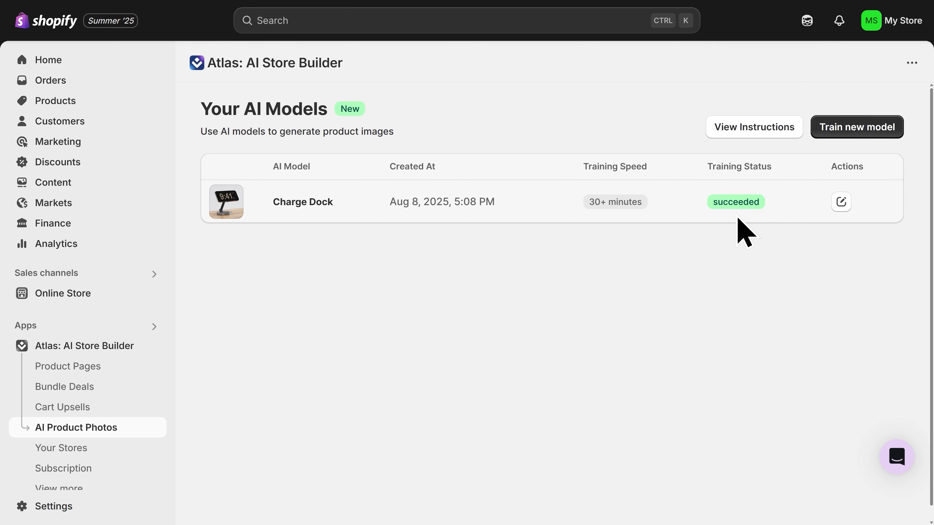
- Generate images with the Charge Dock model from the recommended AI generated prompt, approving one photo generation
click(841, 202)
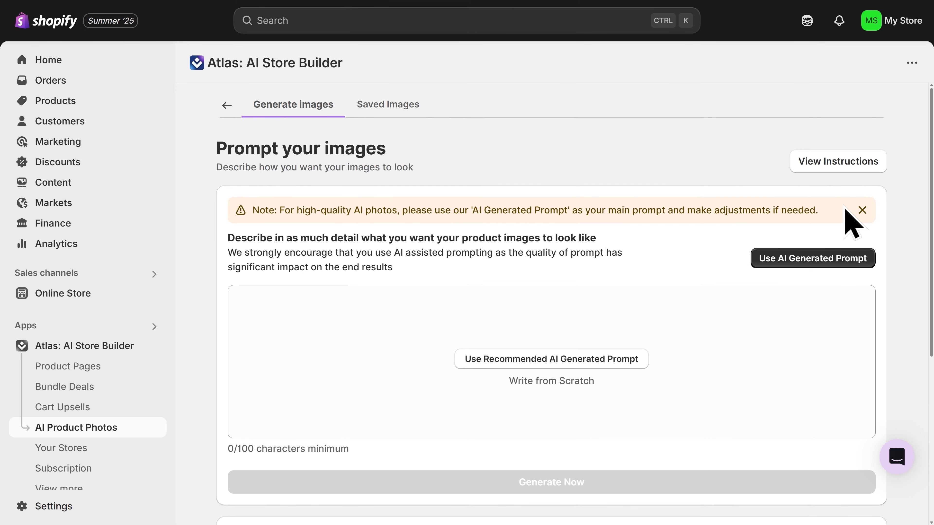
click(543, 367)
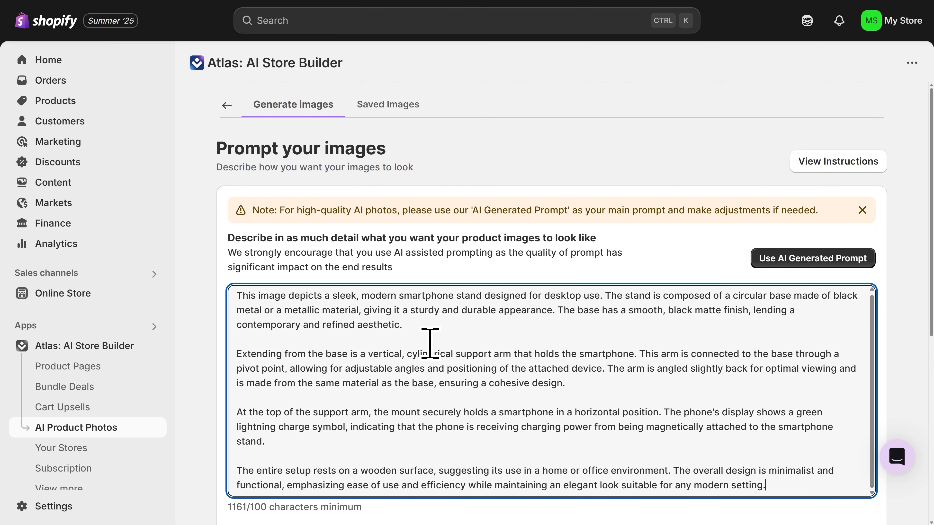
scroll(430, 343, down, 4)
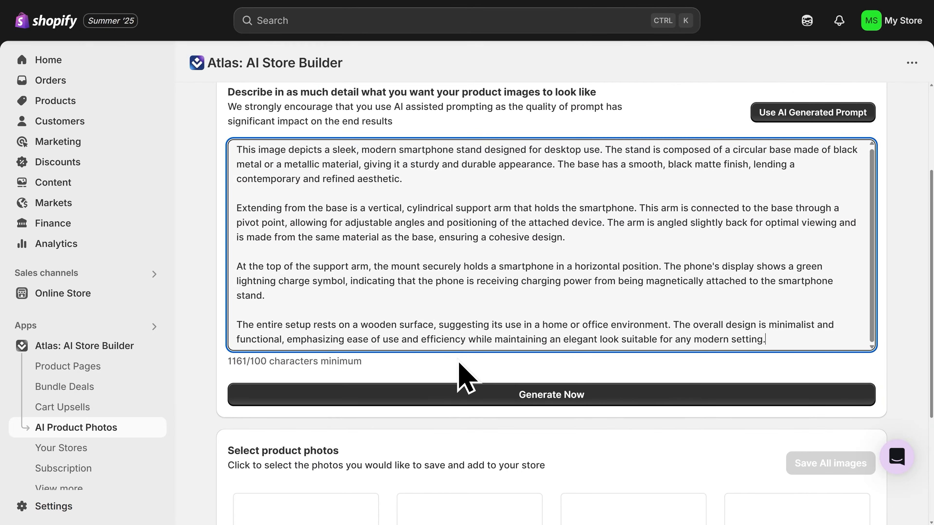
click(551, 404)
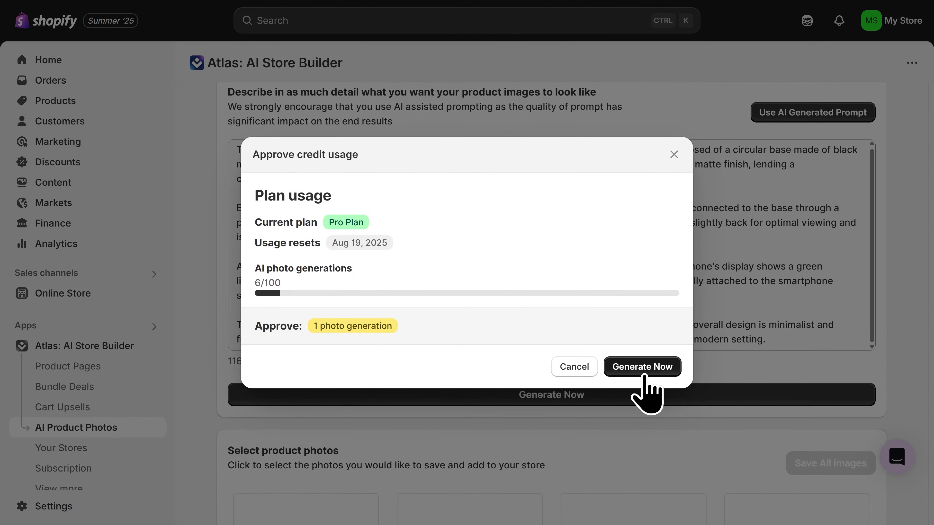
click(644, 377)
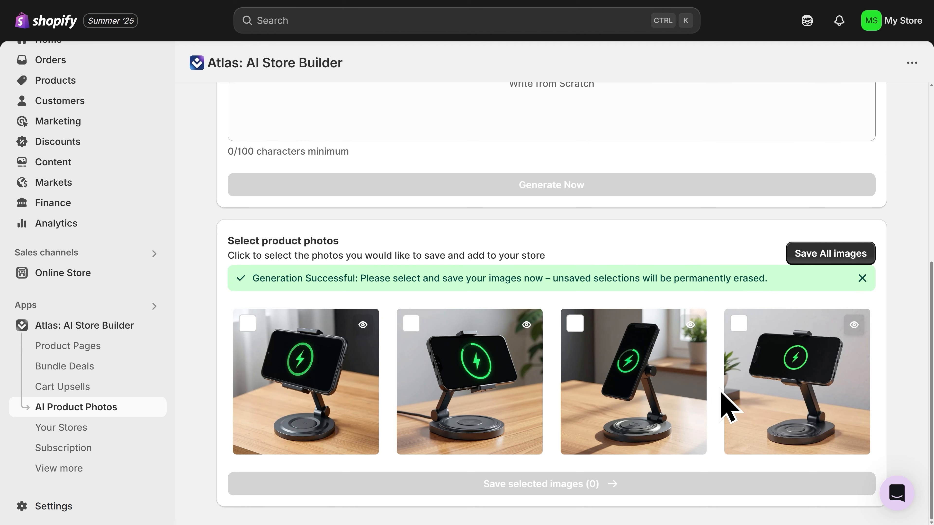
- Preview the second generated image at full size and save all the generated images
click(527, 325)
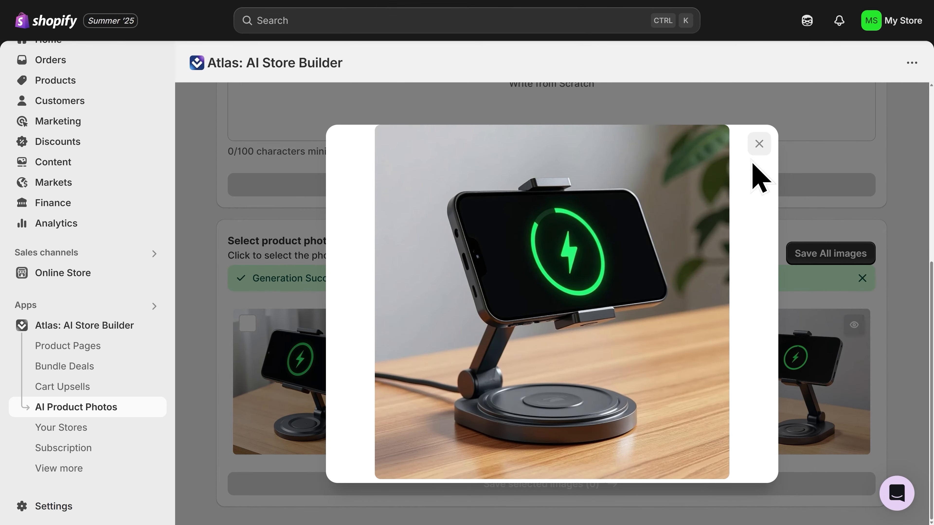
click(758, 144)
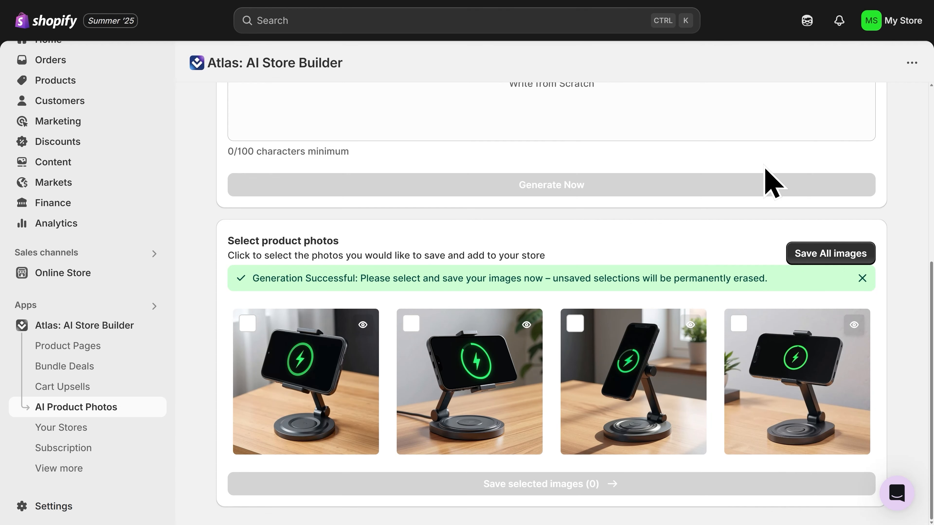
click(820, 260)
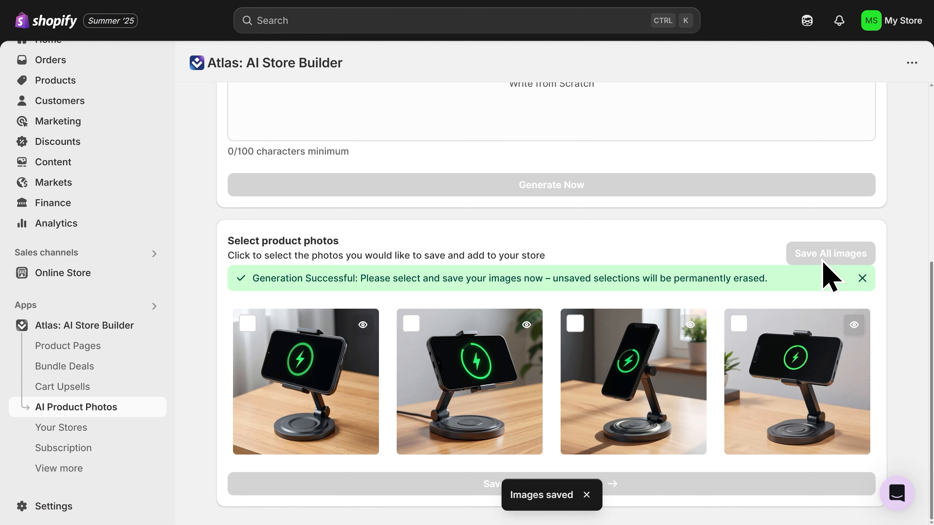
- Select all four charging dock photos among the saved images and download them
scroll(559, 280, up, 8)
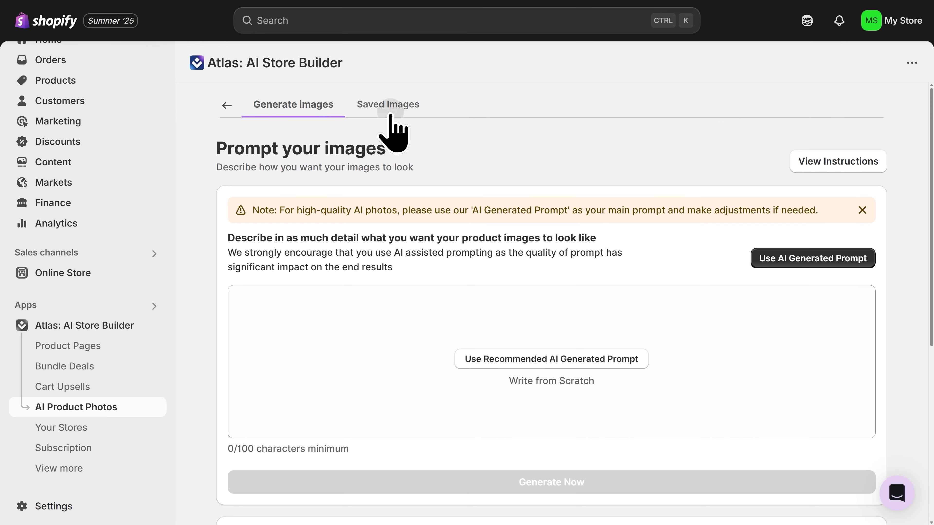
click(390, 112)
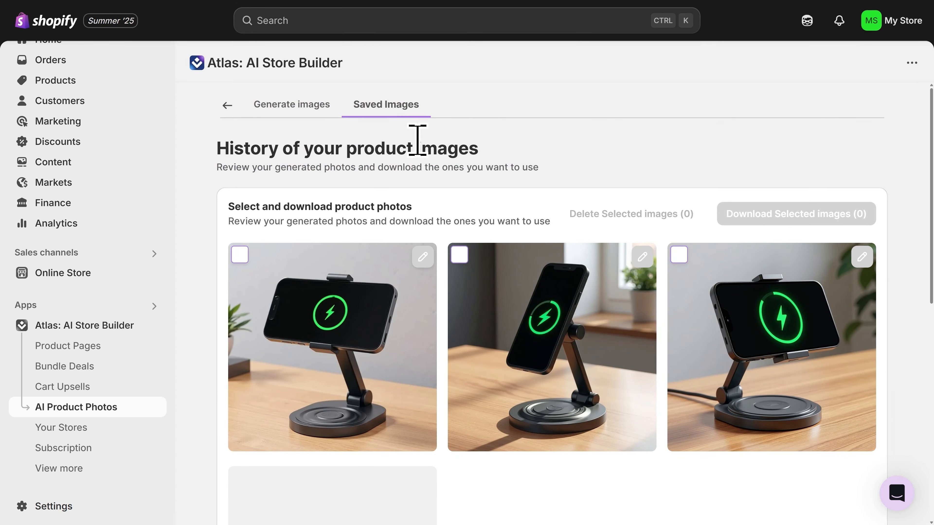
scroll(492, 220, down, 3)
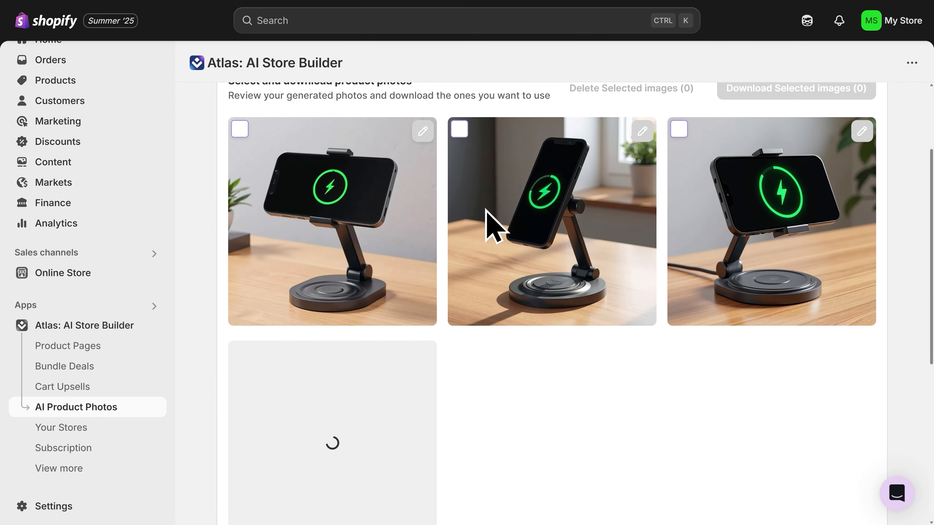
scroll(493, 225, down, 1)
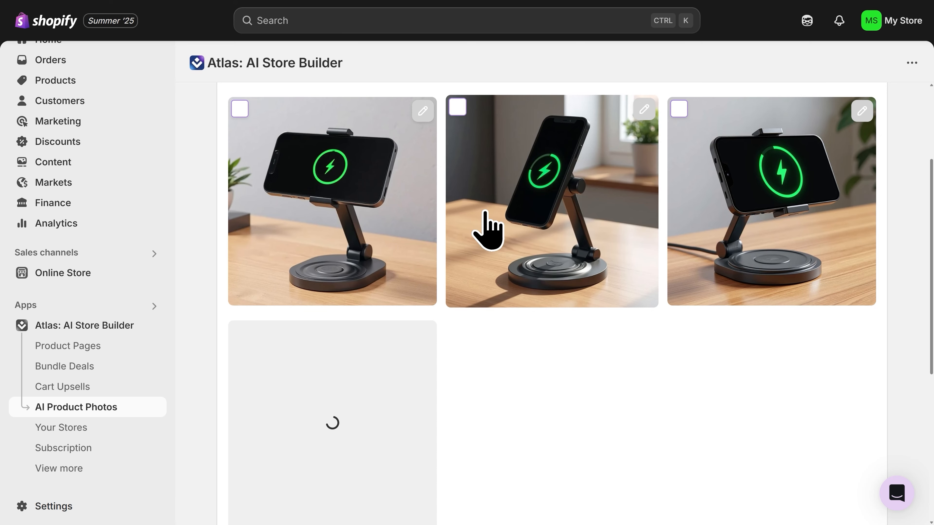
click(240, 110)
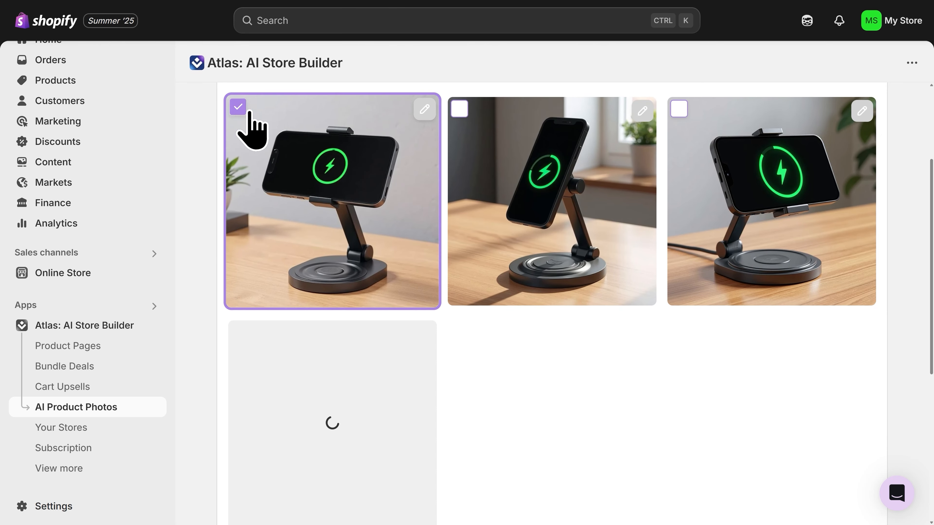
click(458, 108)
click(678, 109)
scroll(500, 386, down, 3)
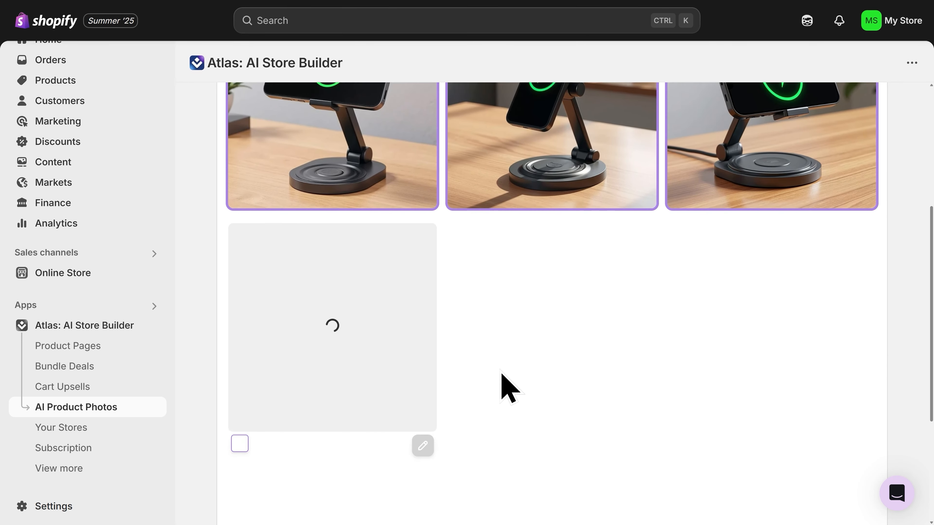
click(240, 243)
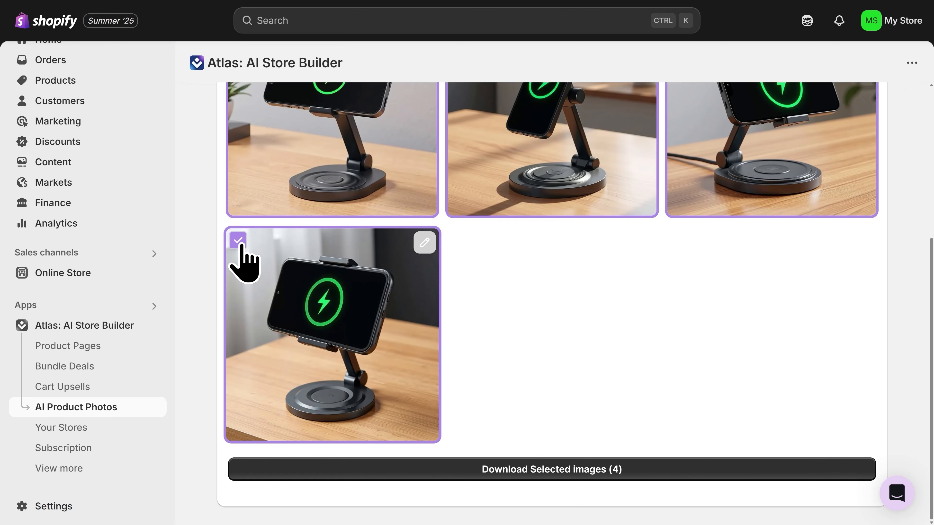
click(549, 478)
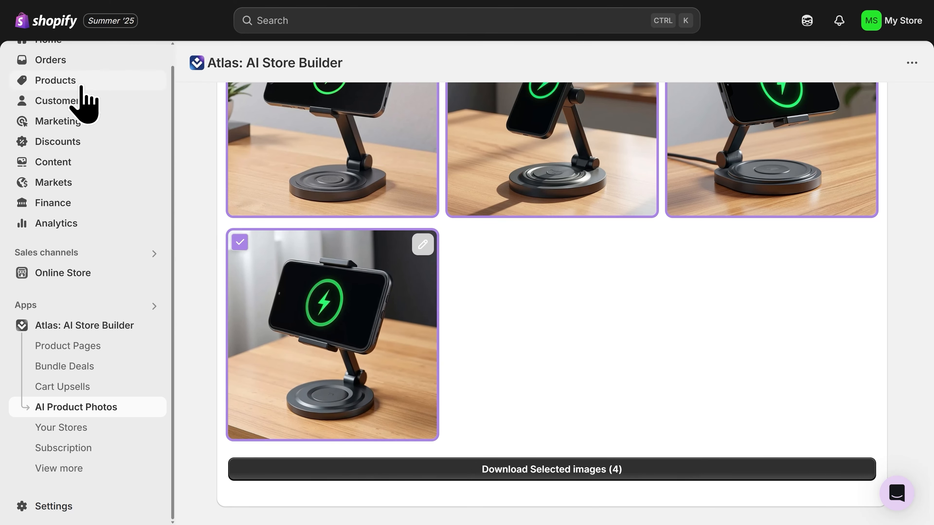
- Open the ChargeDock 3-in-1 Magnetic Charging Hub product and remove its seven media images other than the main photo
click(55, 80)
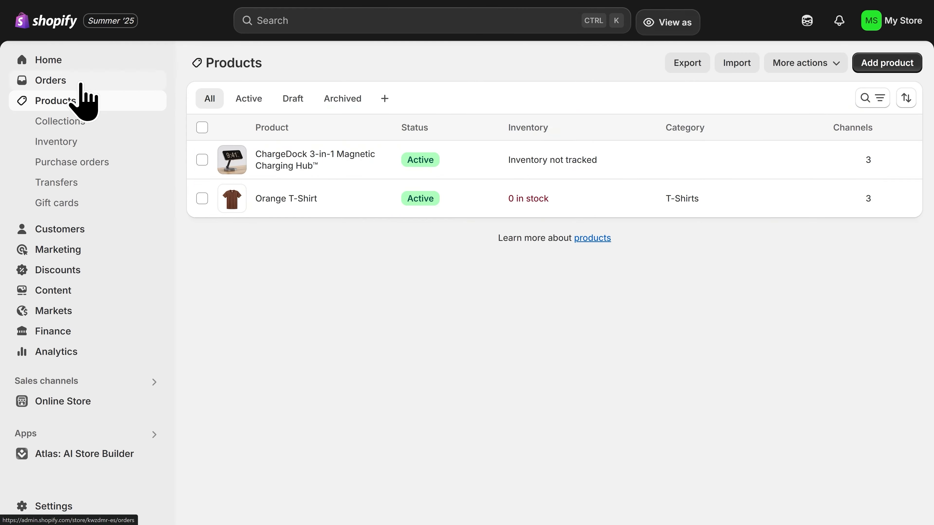
click(297, 169)
scroll(194, 188, down, 3)
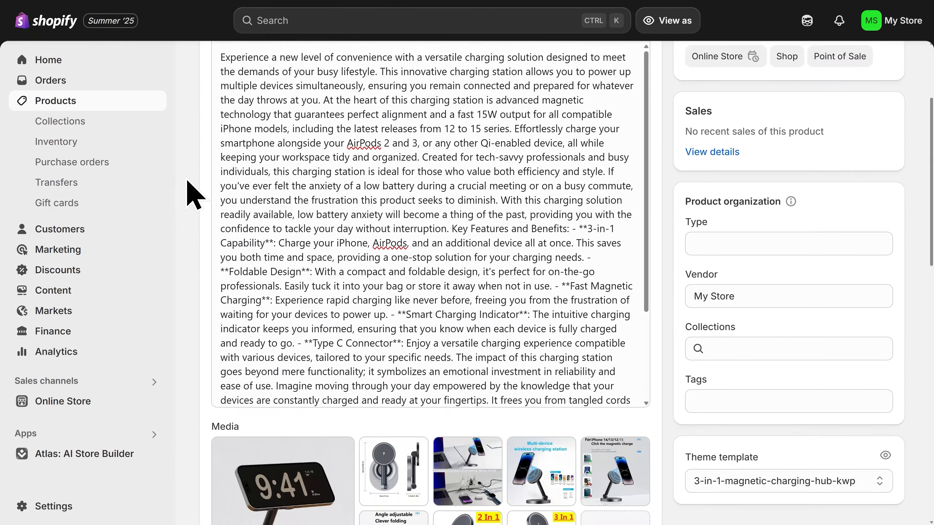
scroll(193, 195, down, 5)
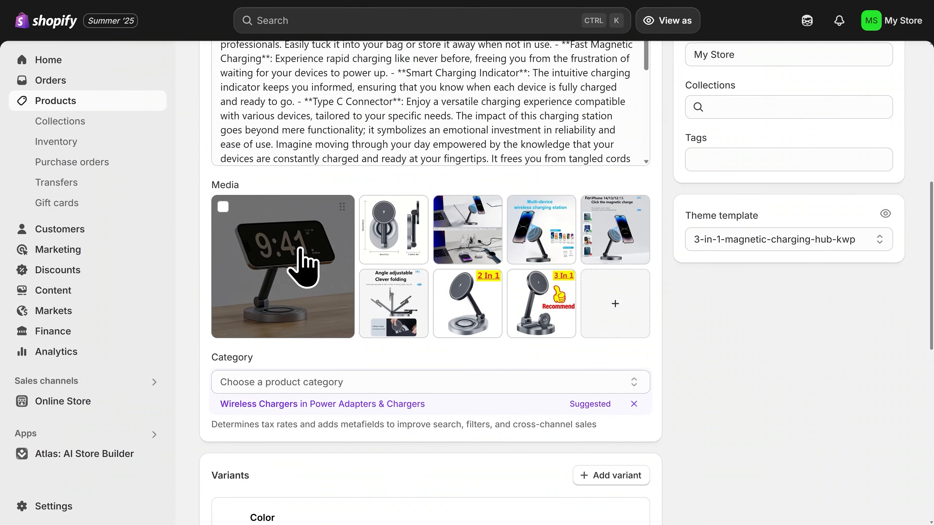
click(370, 207)
click(370, 280)
click(444, 280)
click(444, 206)
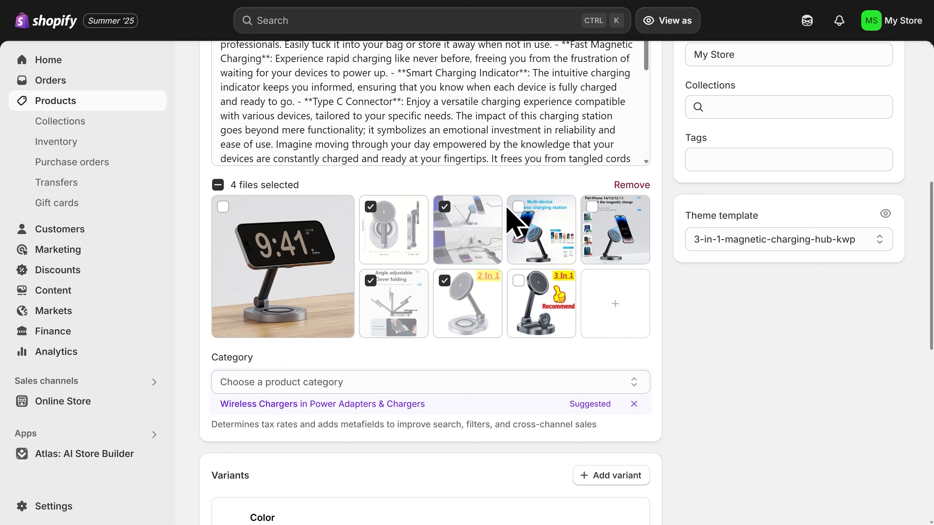
click(517, 206)
click(518, 281)
click(591, 207)
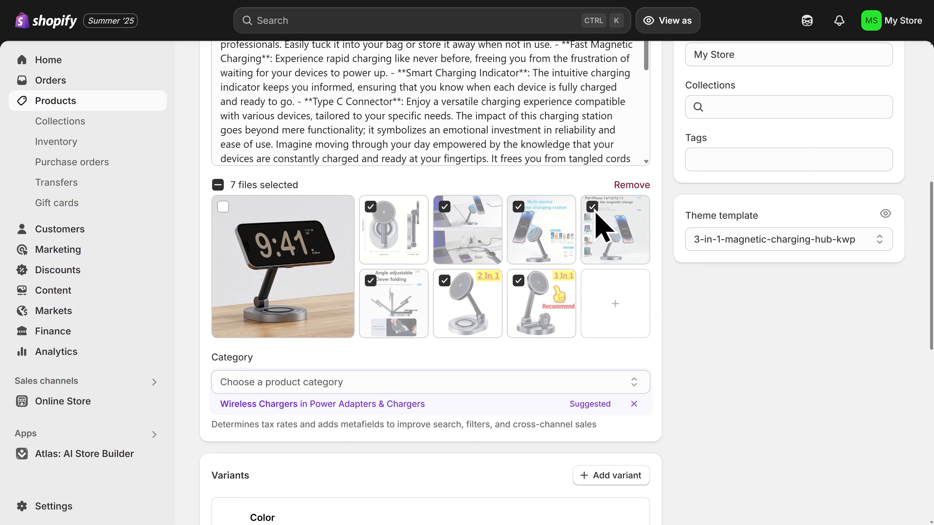
click(631, 185)
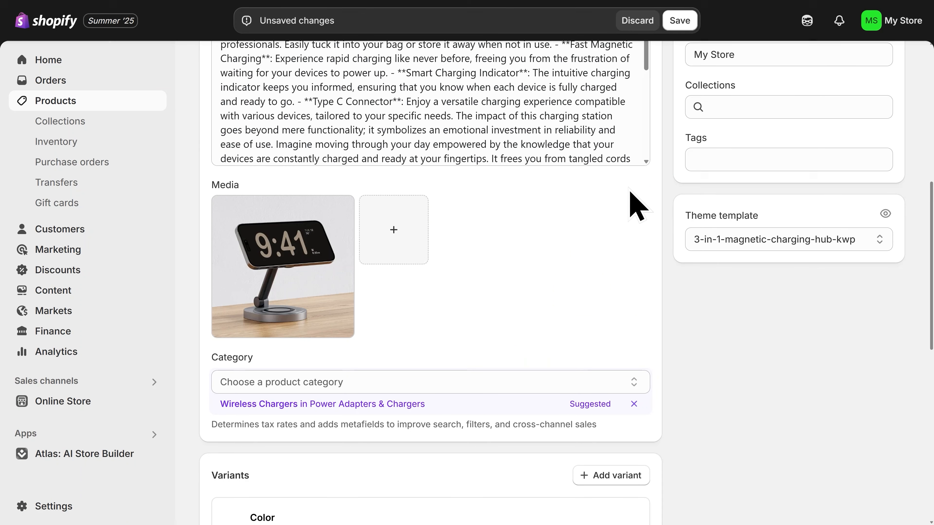
- Upload the downloaded images image_12443 to image_12446 and add them to the product's media
click(396, 231)
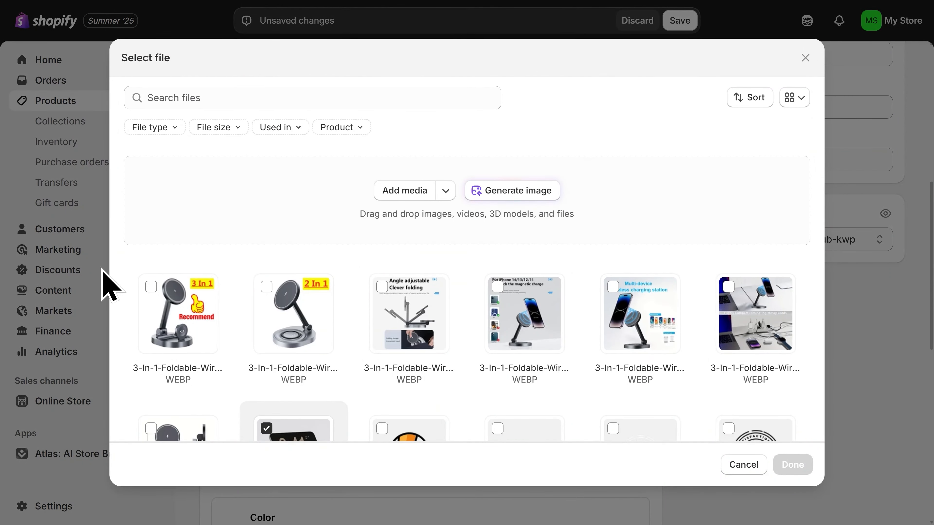
drag(0, 239, 371, 221)
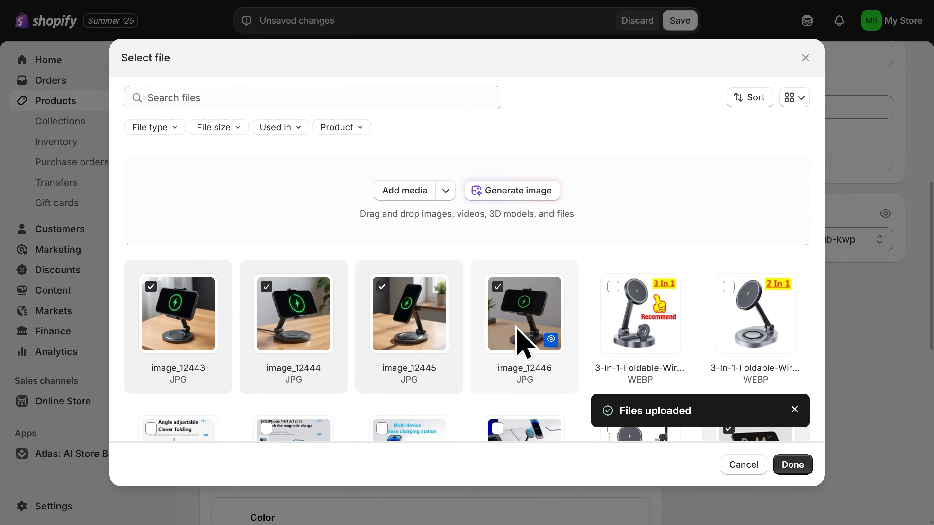
click(792, 464)
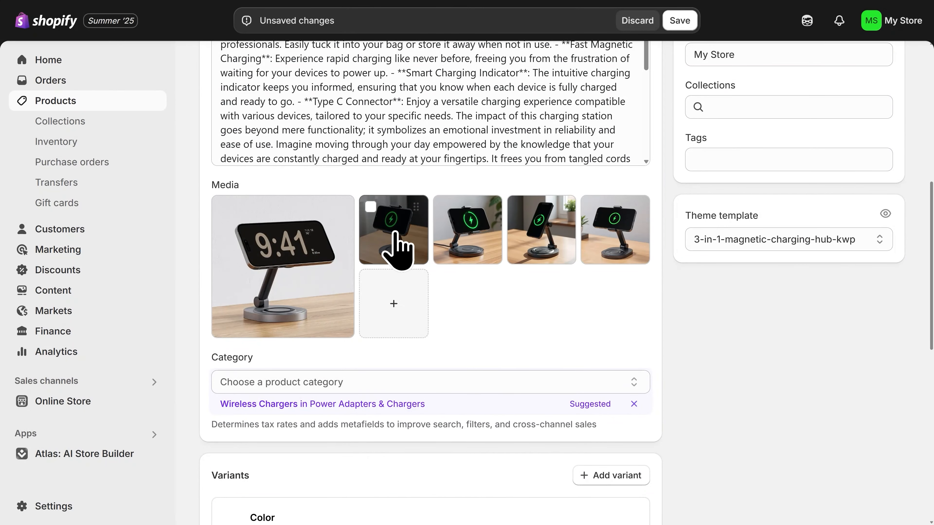
- Make the first newly added dock photo the product's main image and save the product
drag(396, 250, 294, 290)
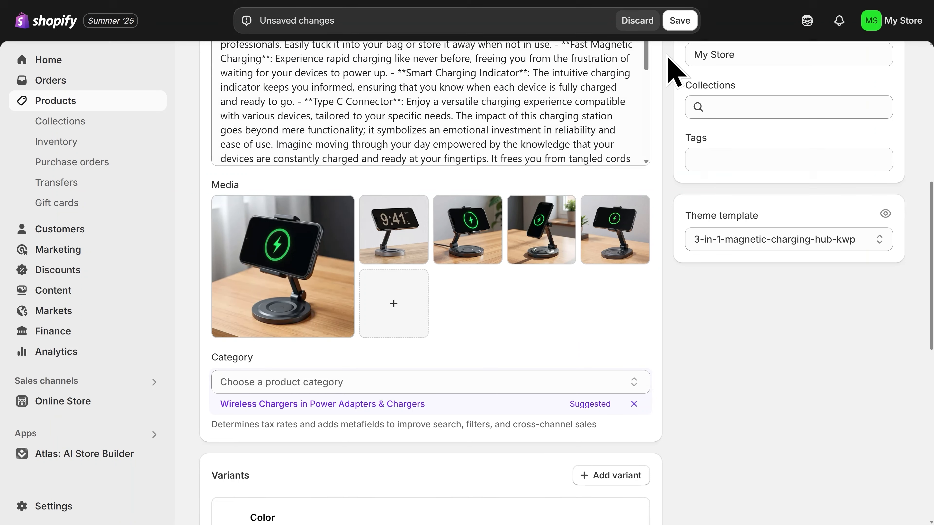
click(677, 29)
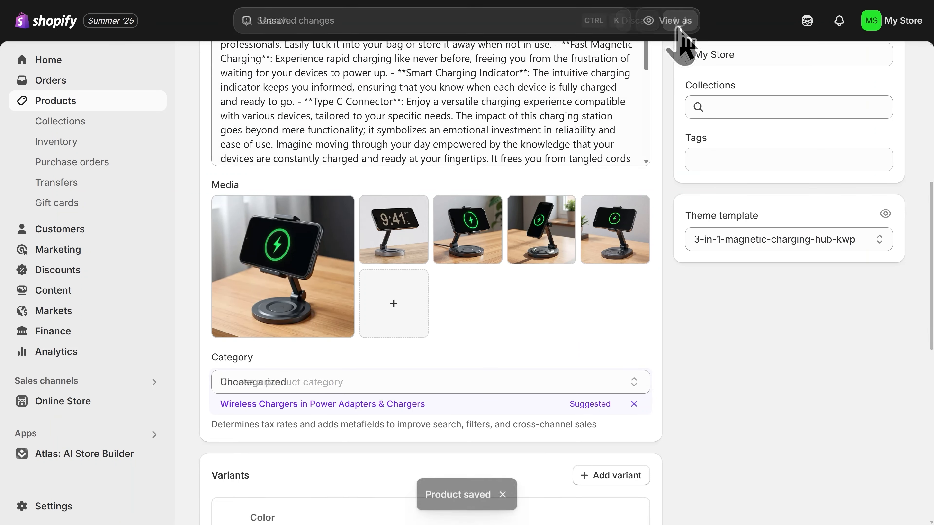